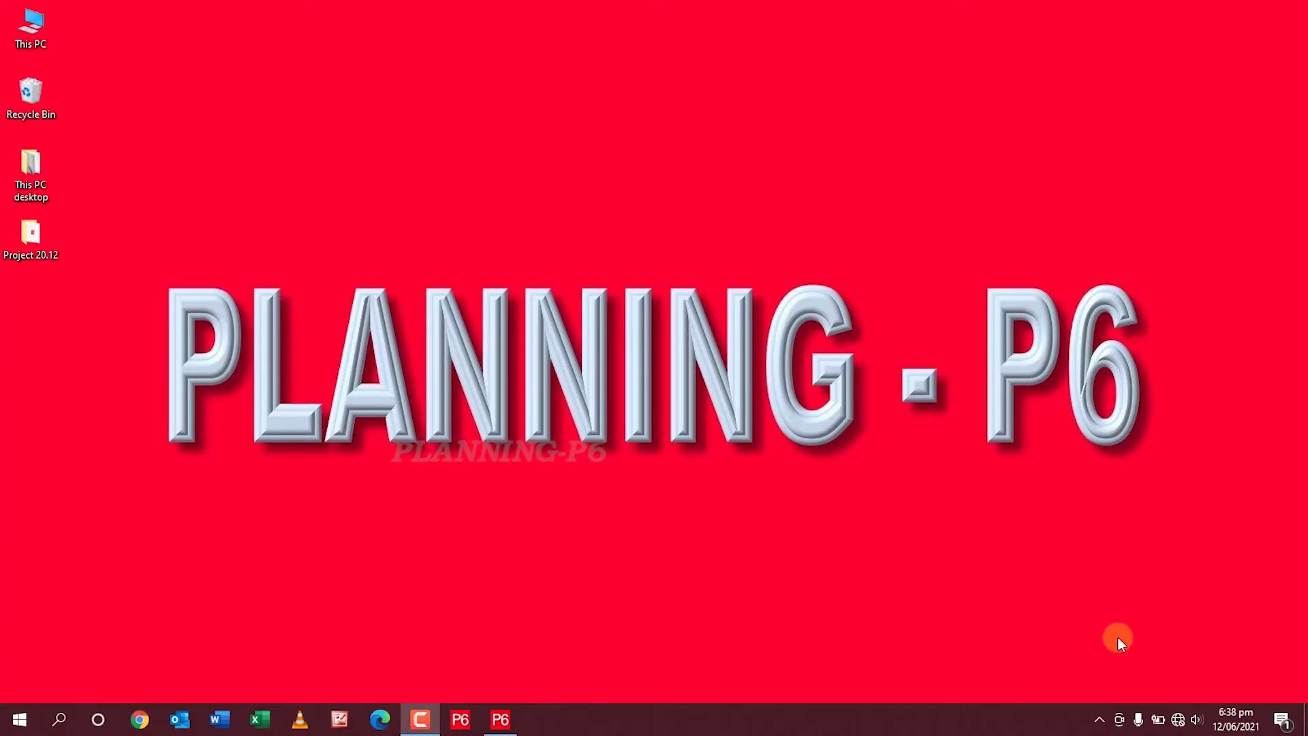
Open EC00720 from the Project 20.12 folder as plain text in Notepad.
left_click(17, 250)
double_click(17, 251)
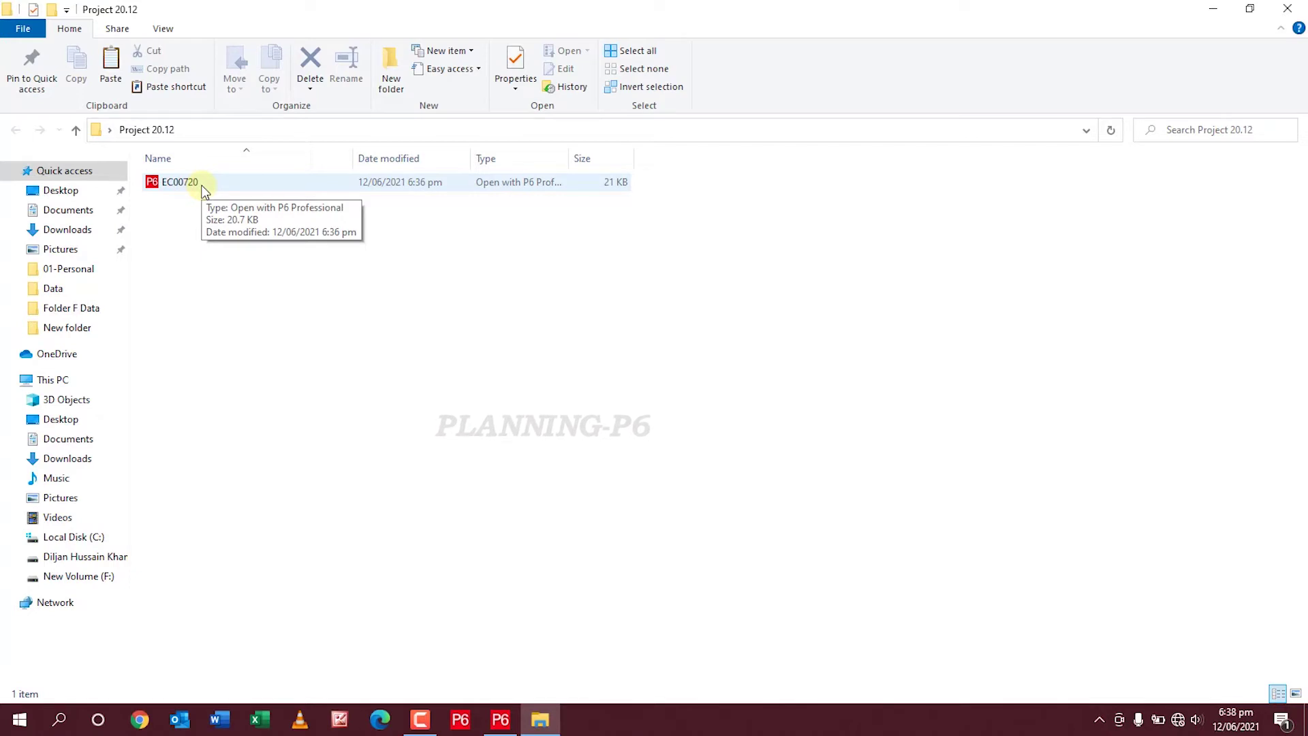
left_click(227, 182)
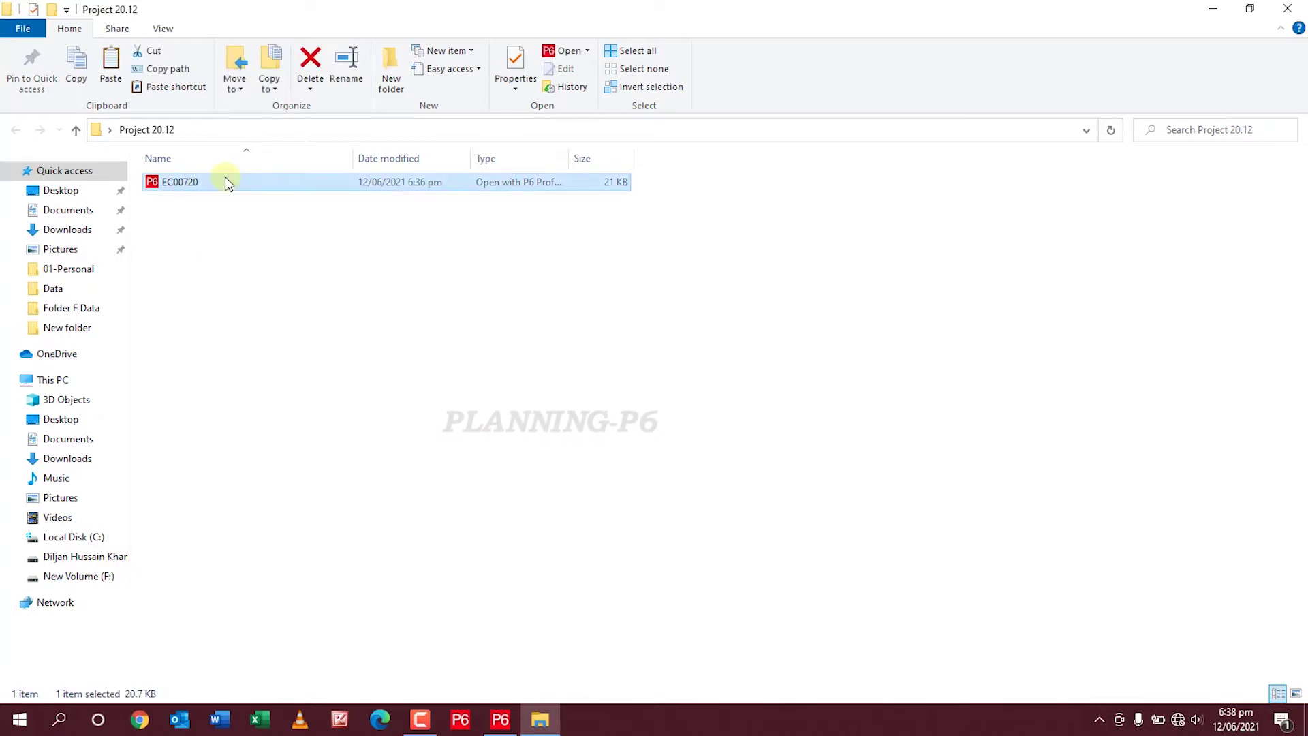
right_click(226, 180)
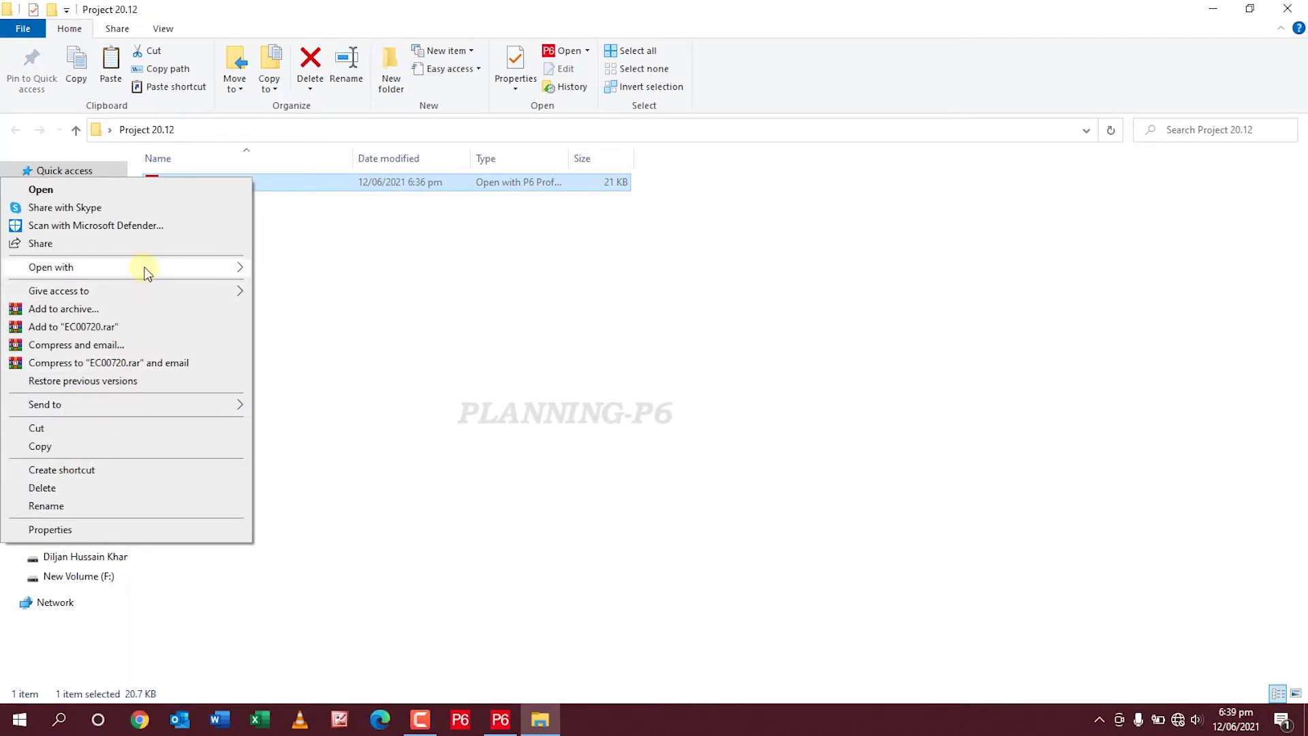
mouse_move(147, 270)
left_click(289, 311)
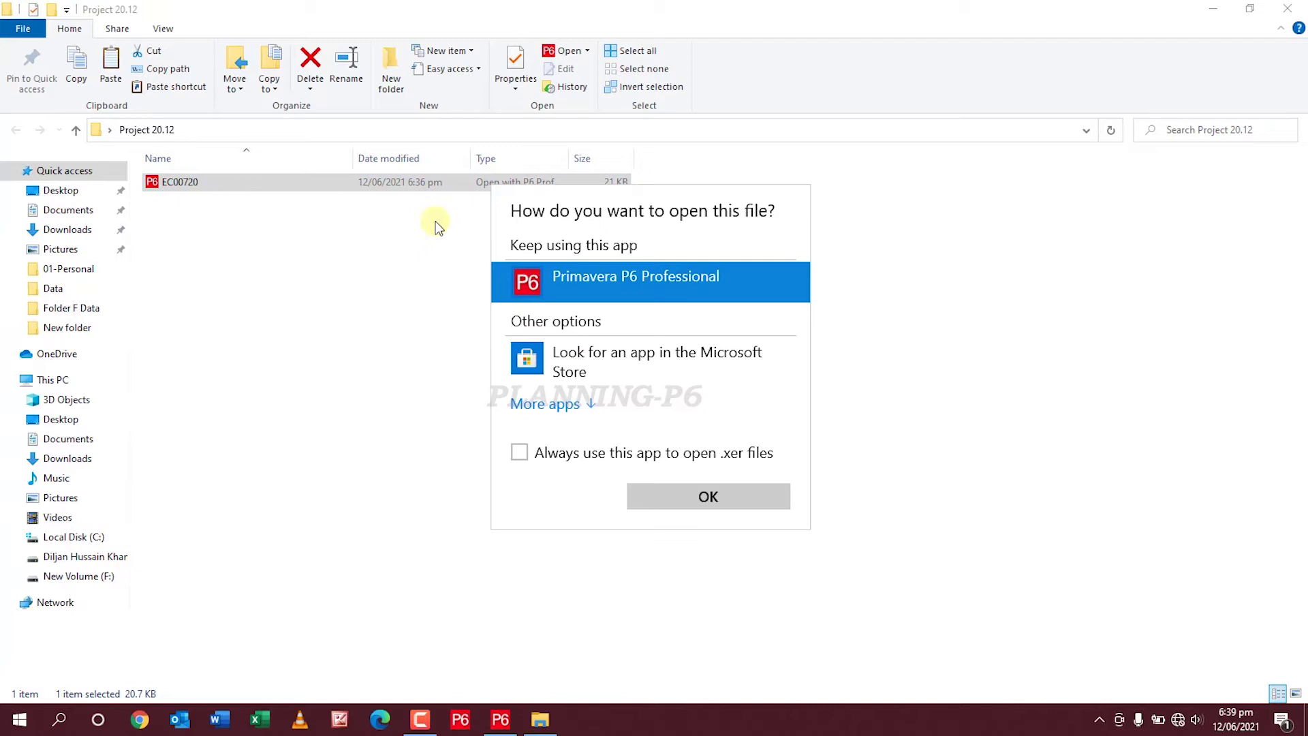
left_click(580, 406)
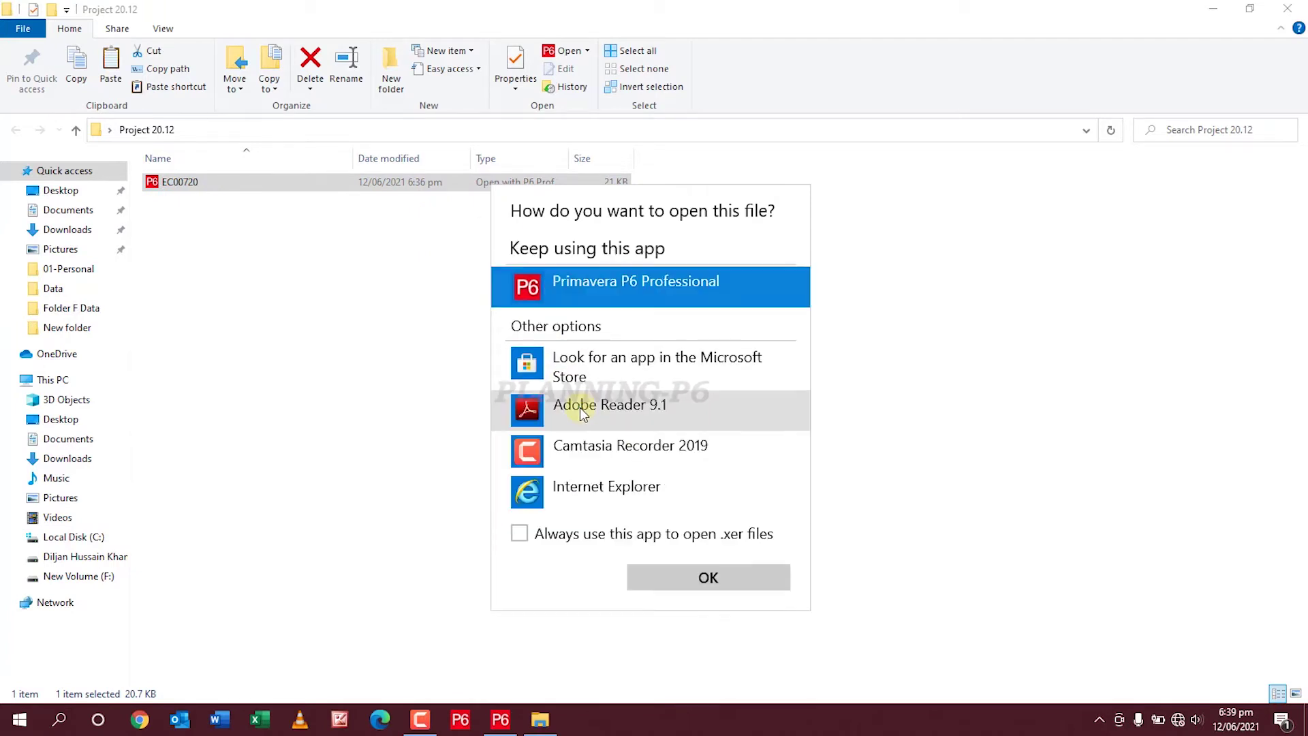
scroll(586, 424, "down", 2)
scroll(591, 423, "down", 3)
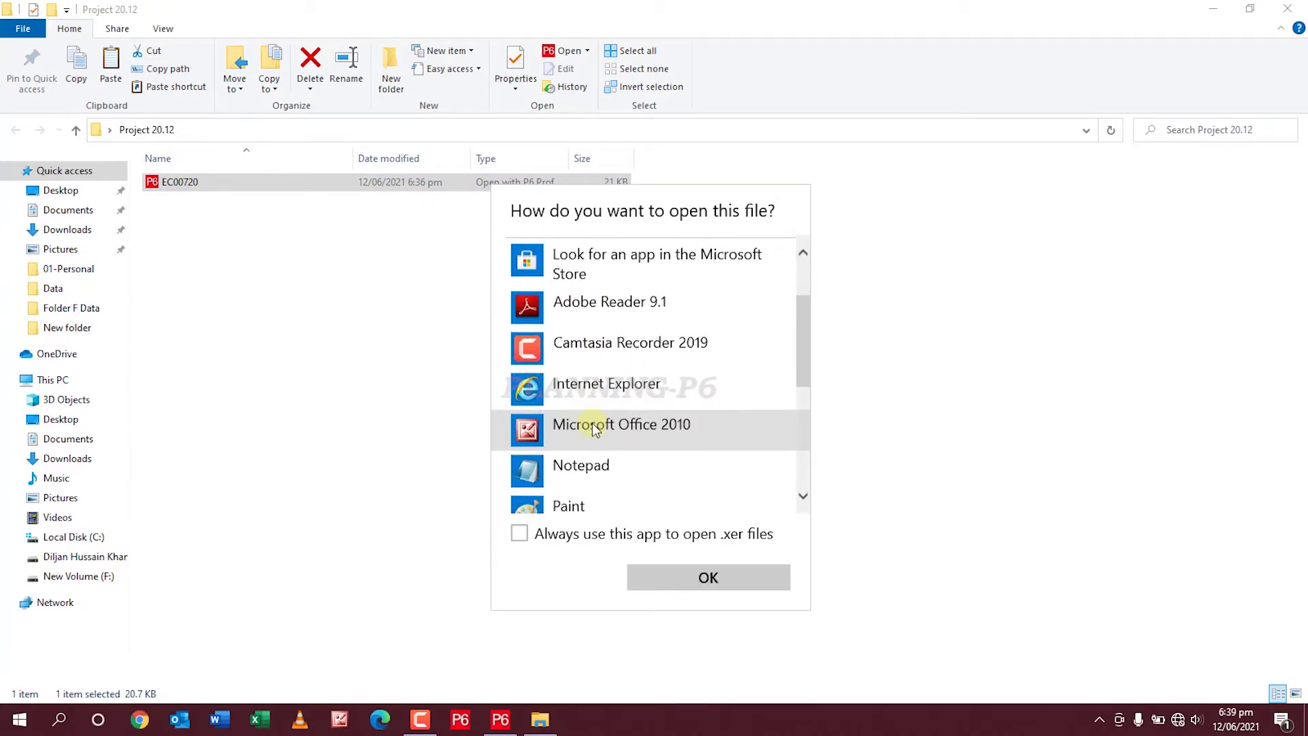
left_click(567, 443)
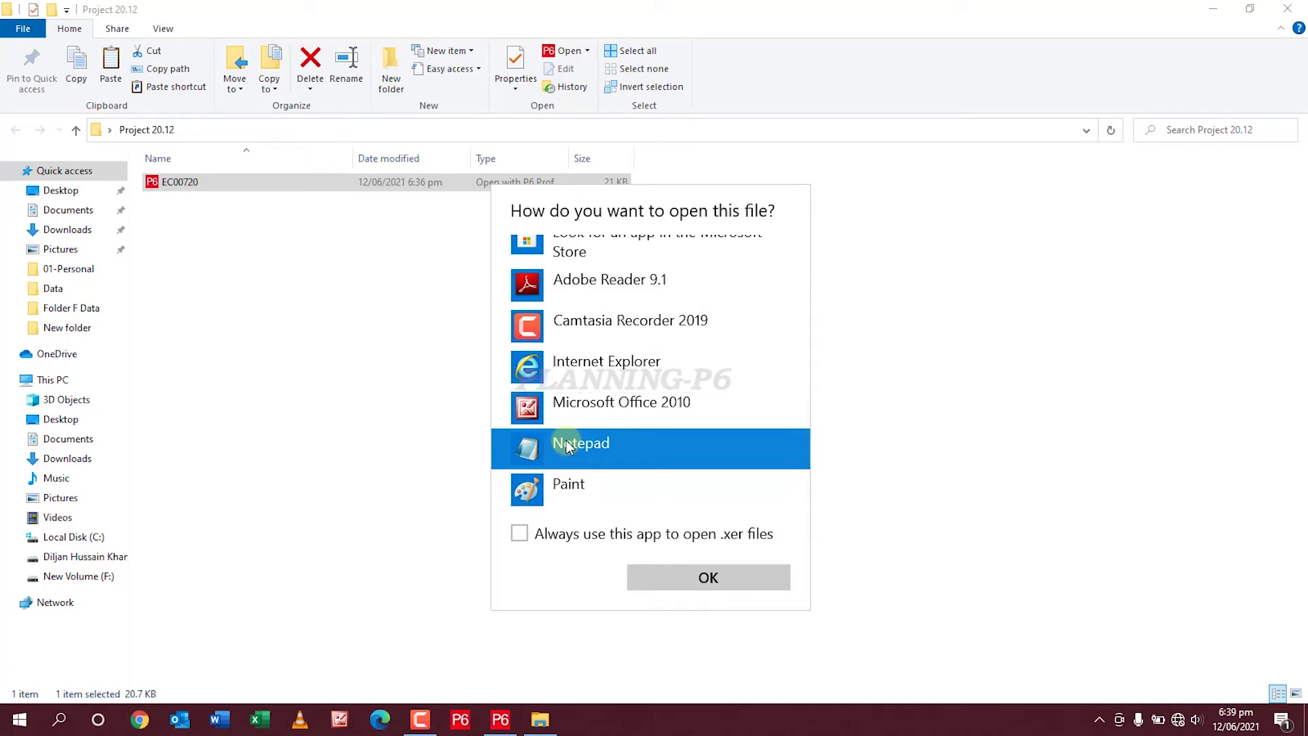
left_click(672, 578)
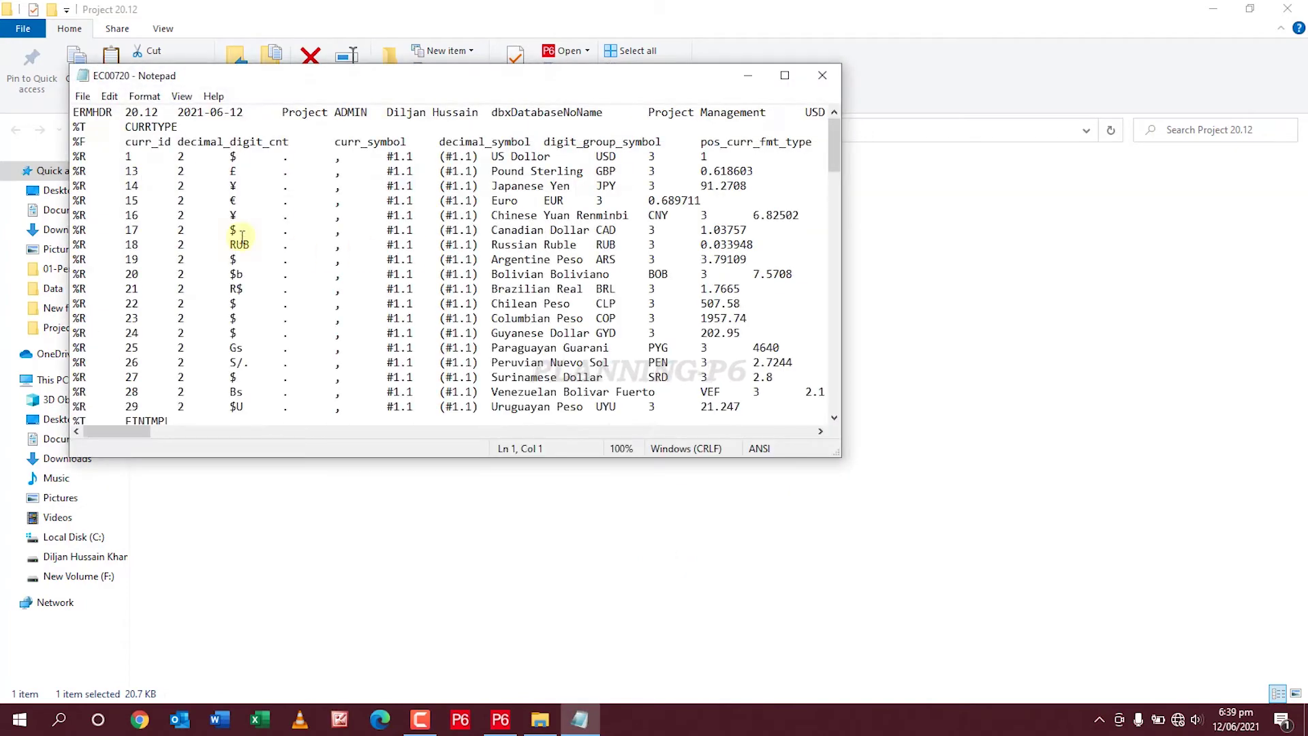
In the maximized Notepad, change the ERMHDR header version from 20.12 to 18.8.
left_click(786, 76)
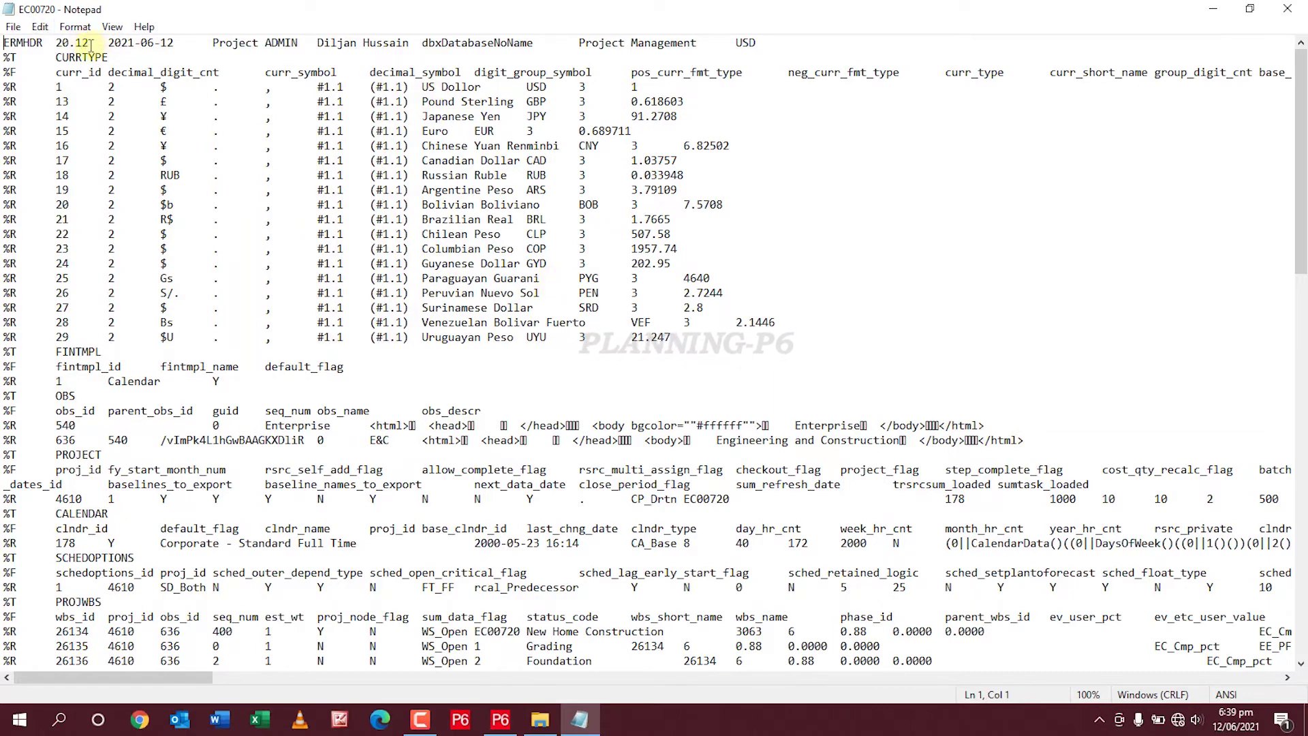
left_click_drag(89, 44, 57, 32)
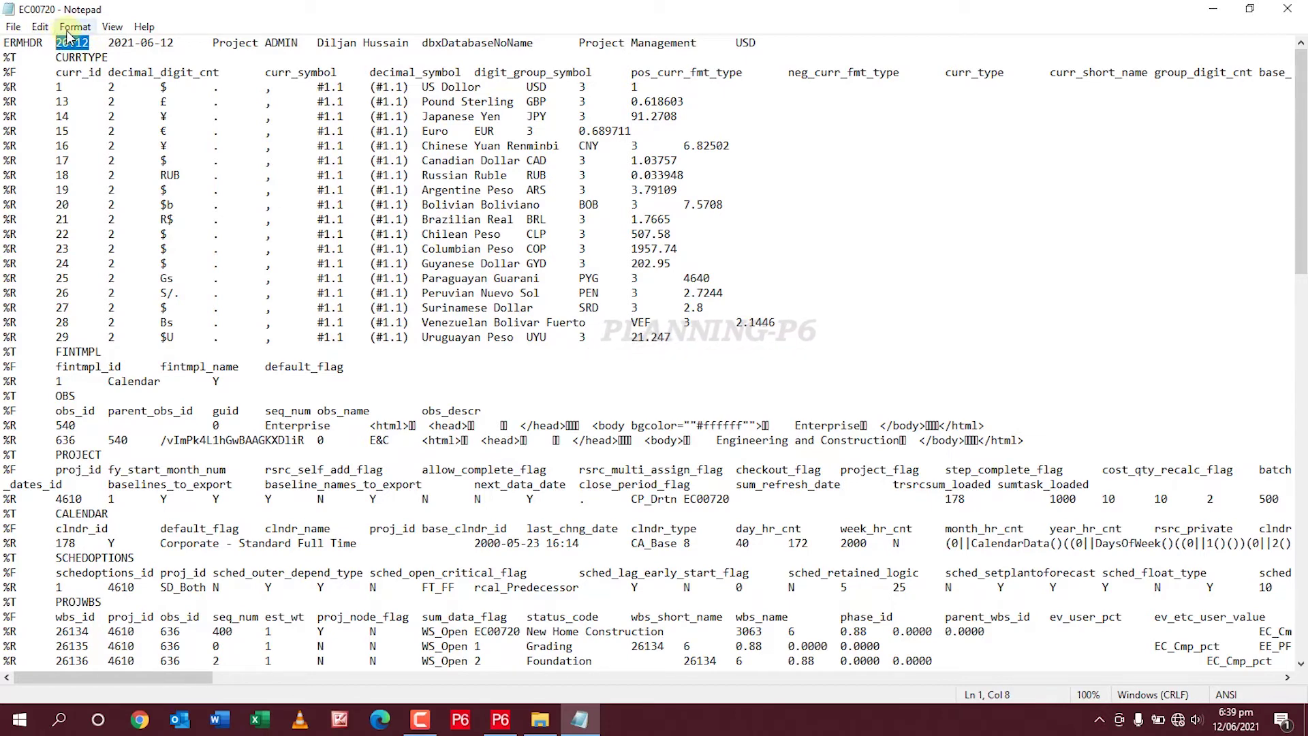
type("18")
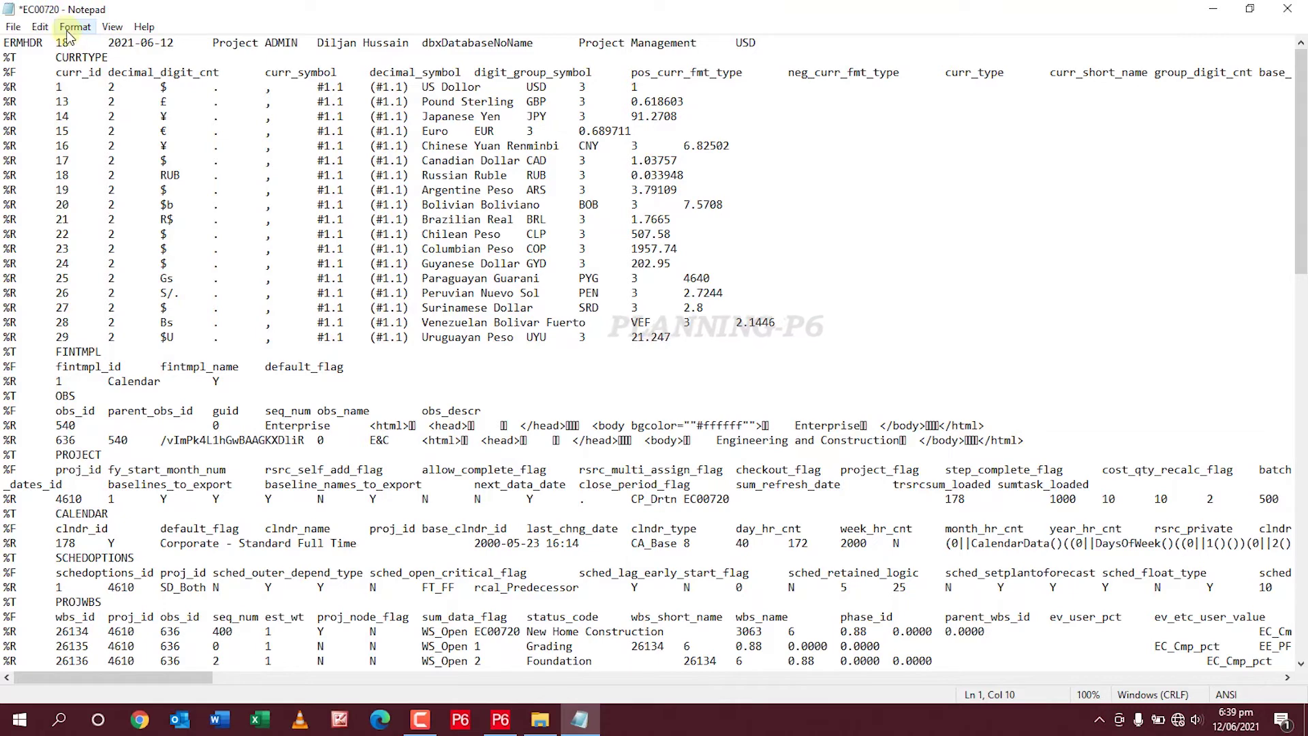
type(".8")
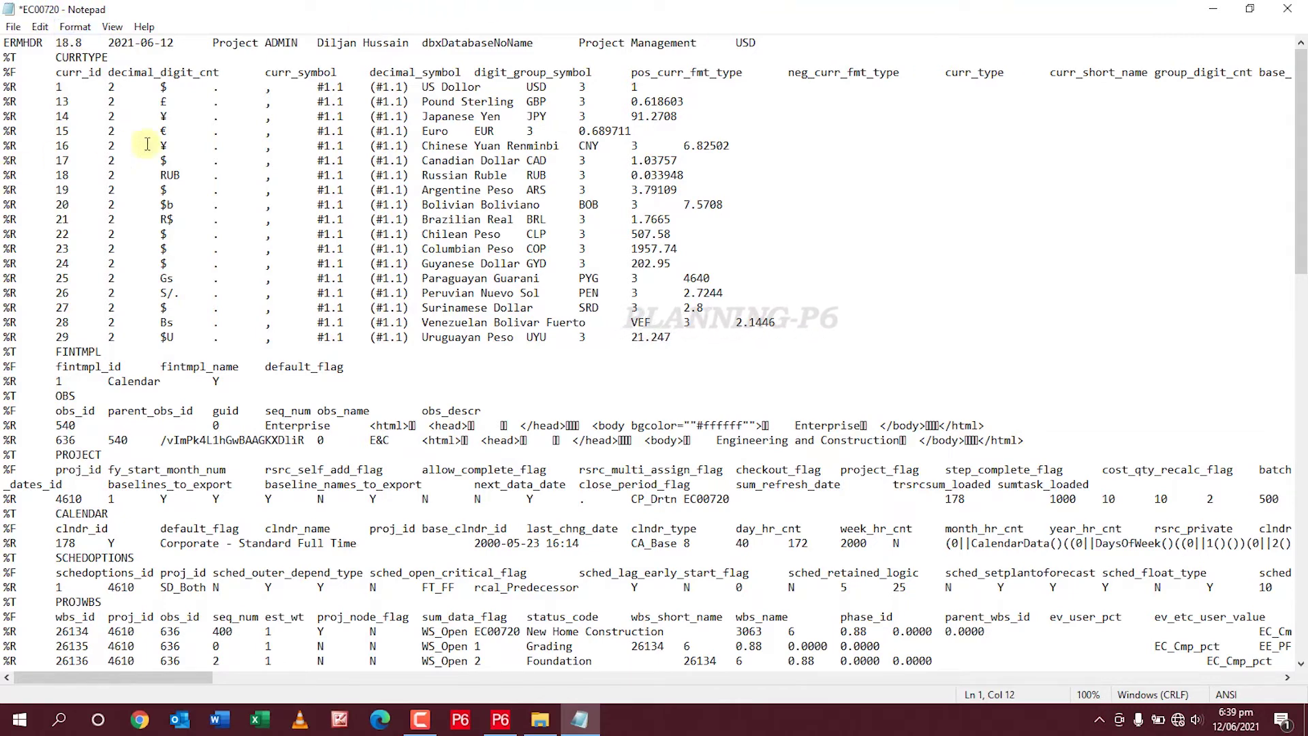
Save the edited EC00720 file and close Notepad.
left_click(13, 26)
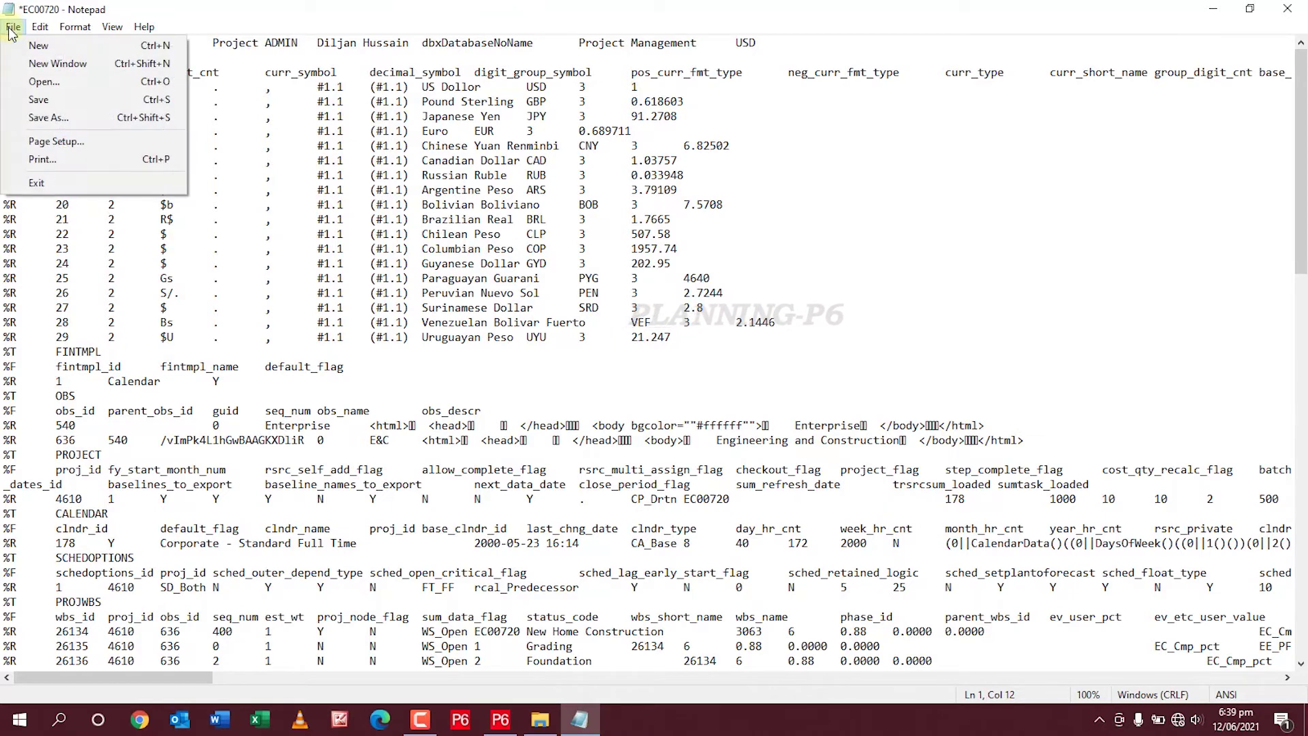
left_click(36, 103)
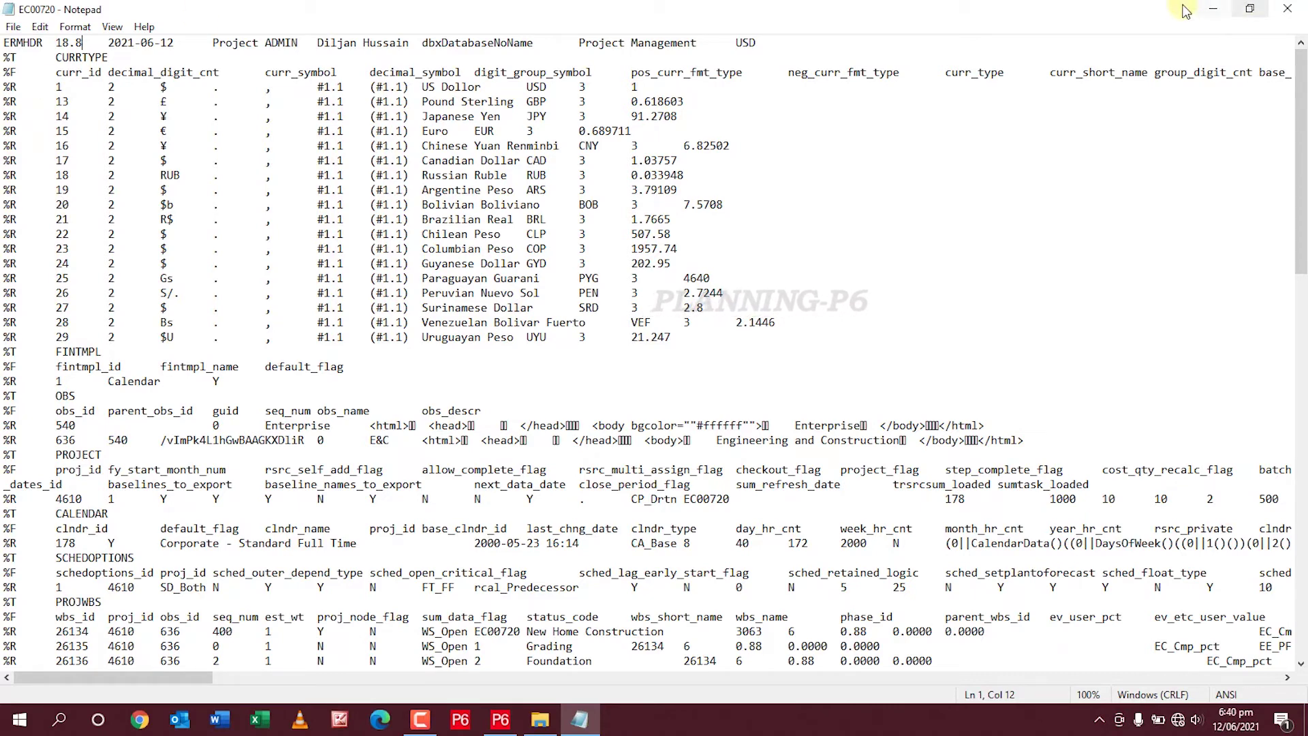
left_click(1287, 9)
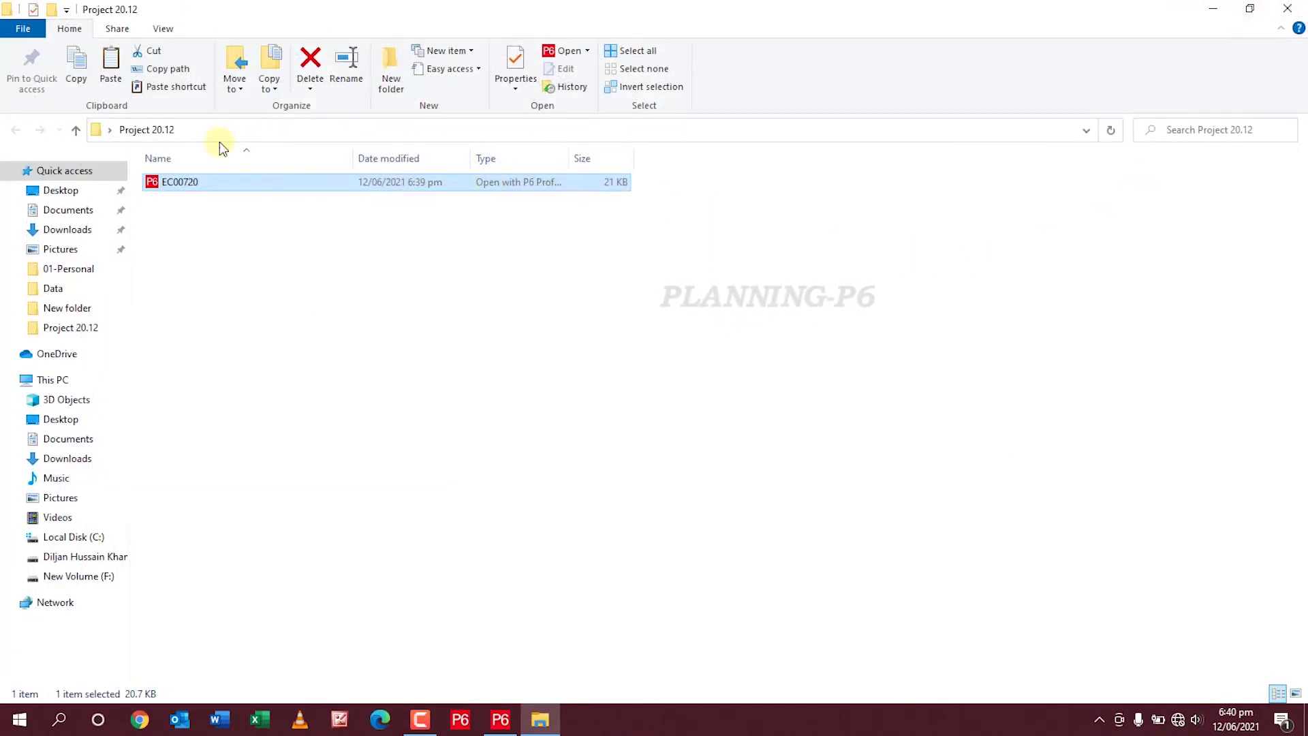
Reopen EC00720 in Notepad to confirm the 18.8 header, then close it.
right_click(199, 188)
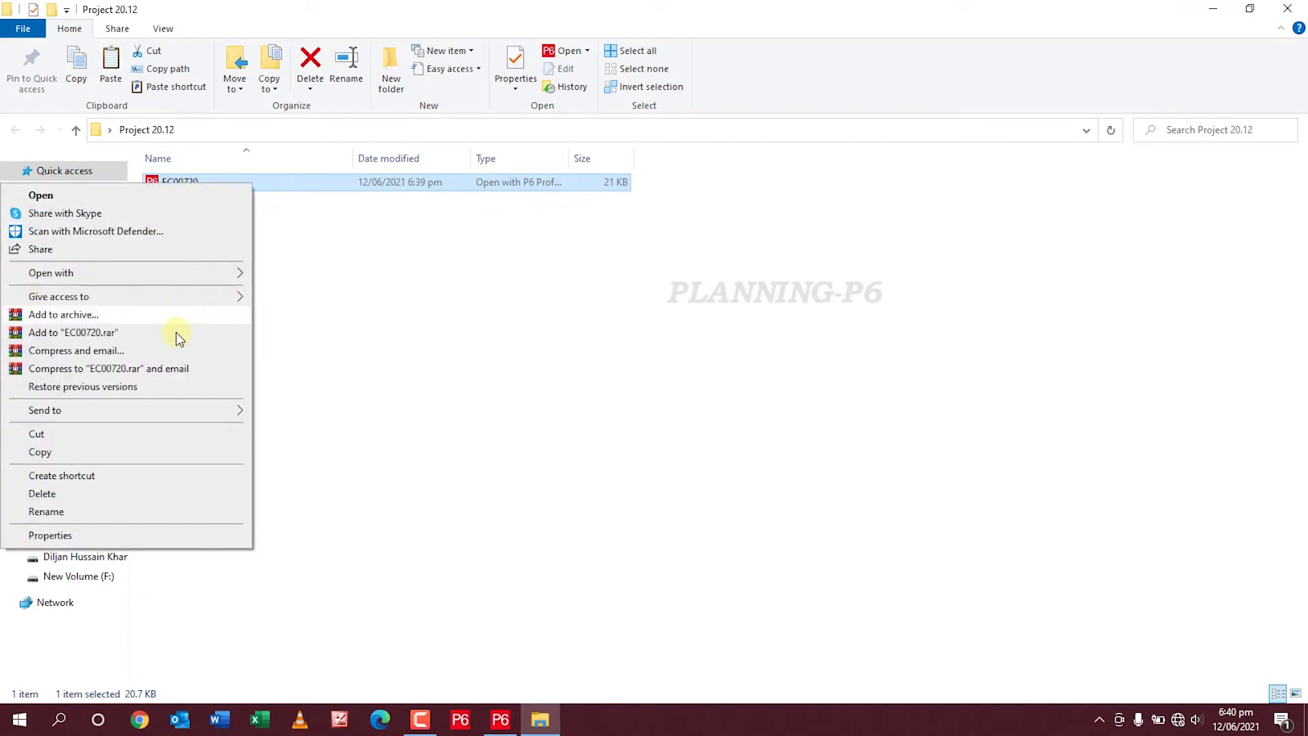
mouse_move(142, 277)
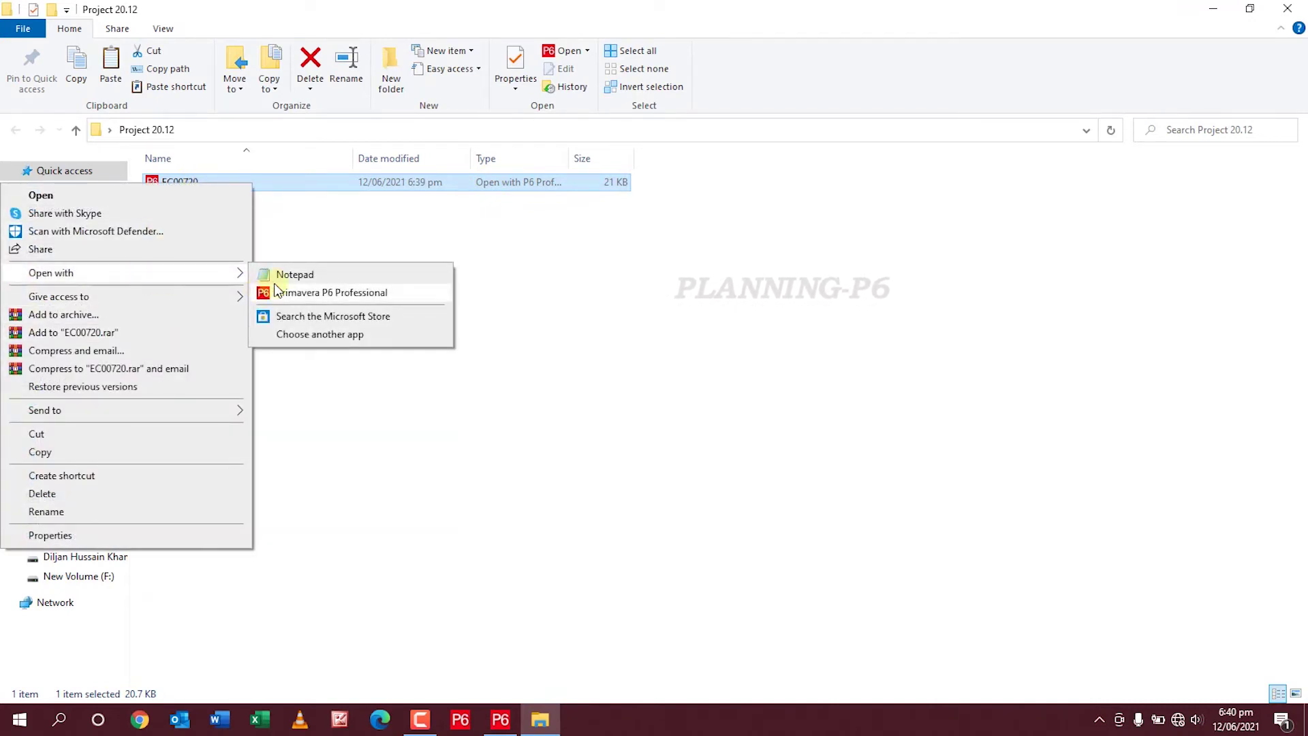
left_click(281, 273)
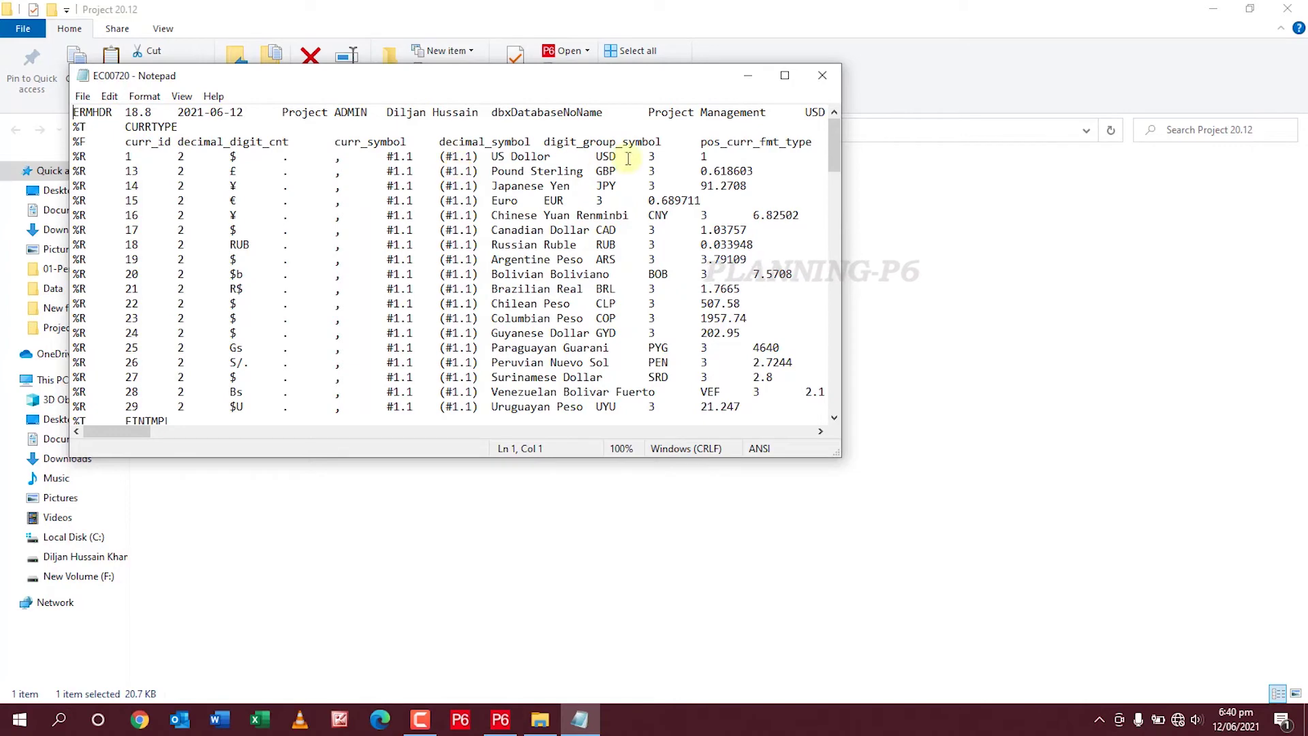
left_click(823, 76)
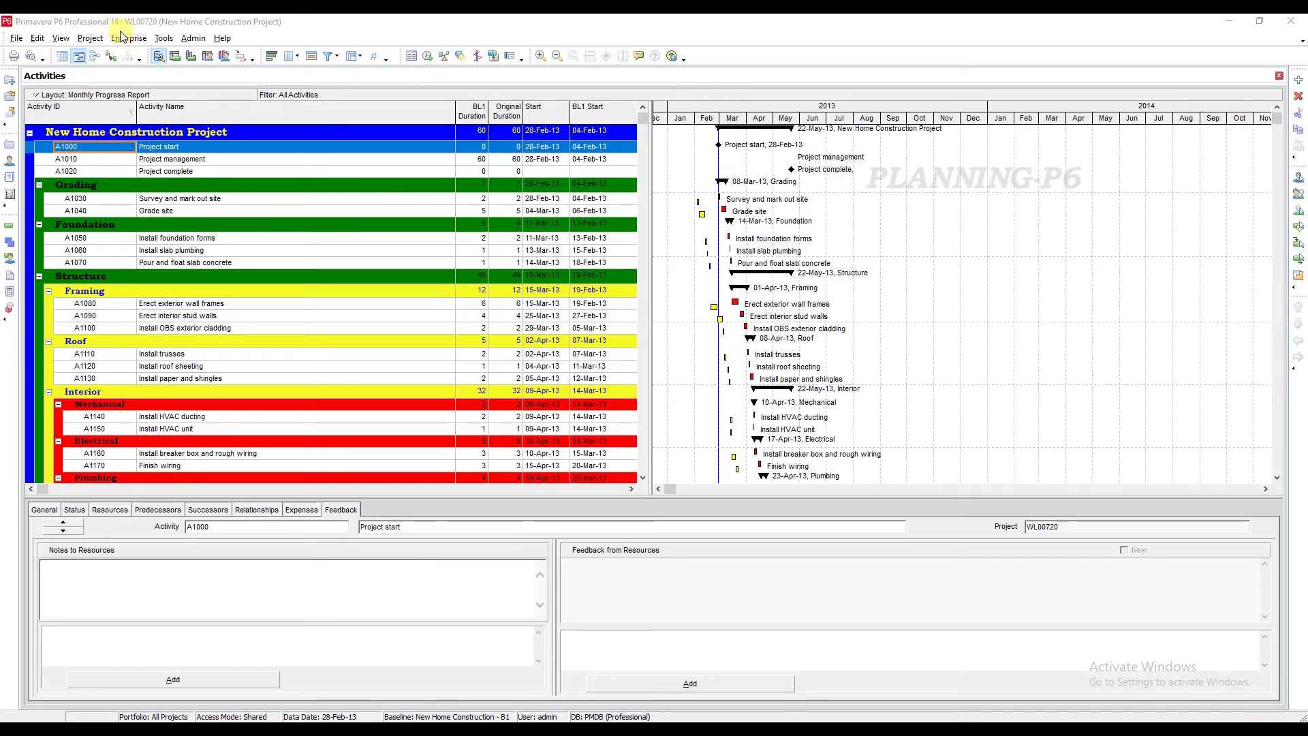
Start a File > Import of a whole project in XER format.
left_click(16, 39)
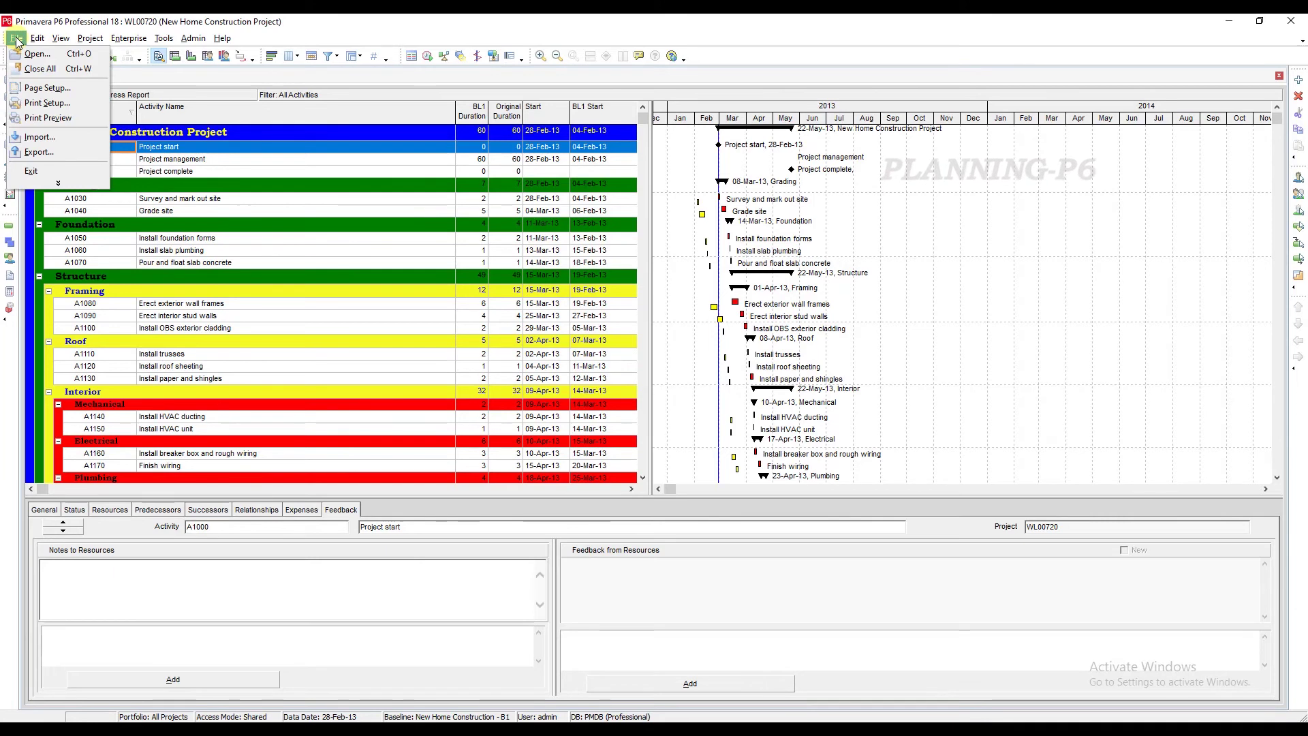
left_click(34, 137)
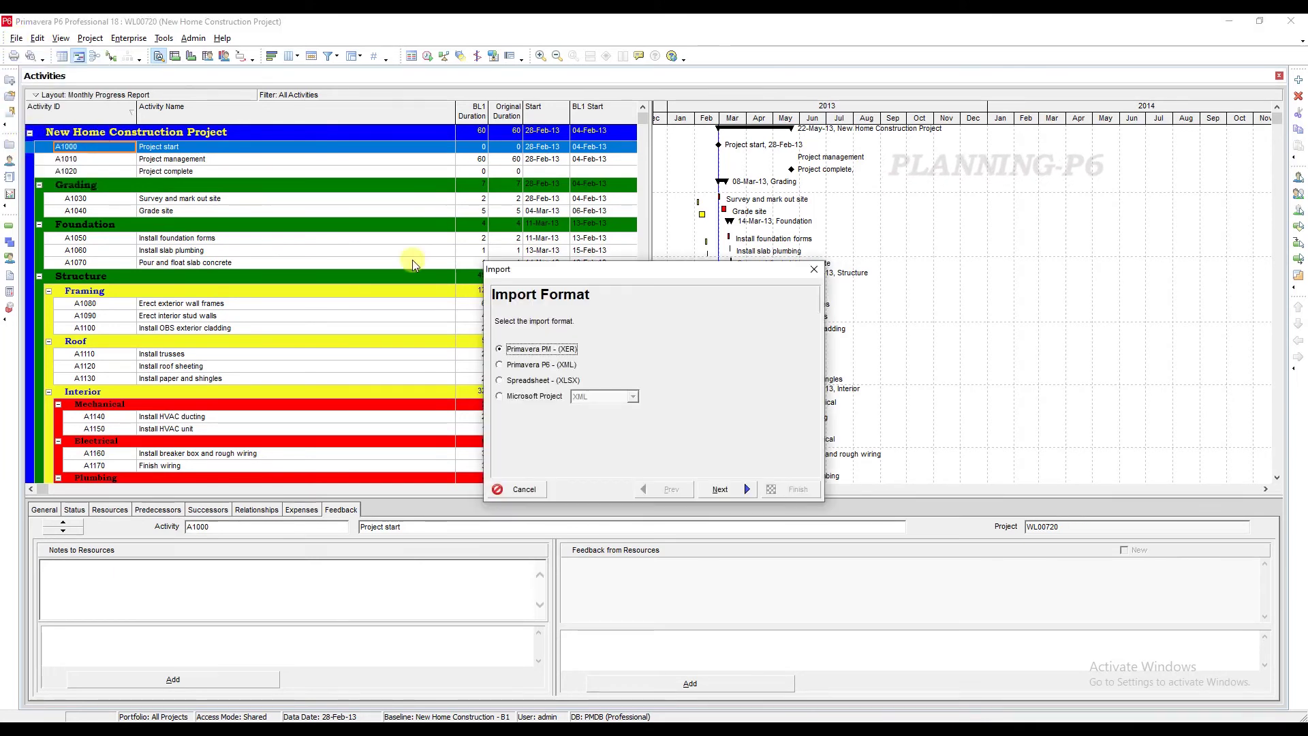
left_click(738, 491)
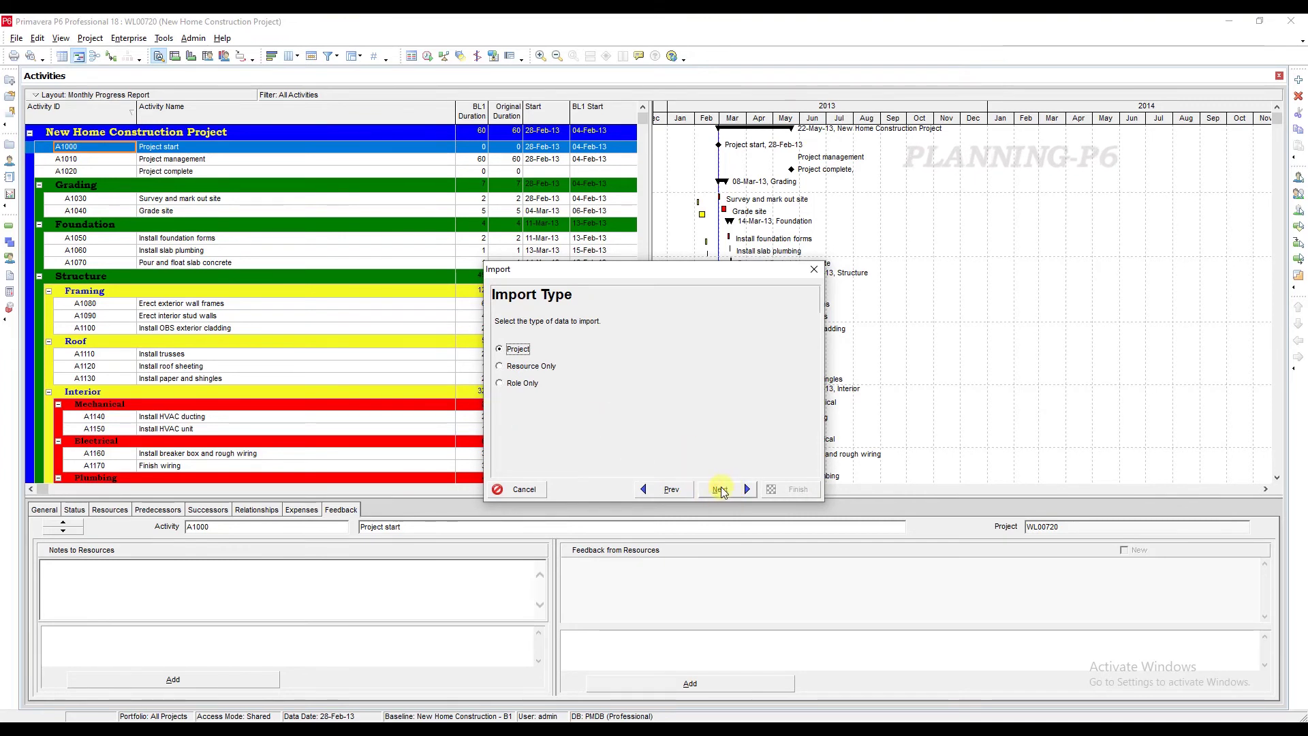
left_click(722, 489)
Select G:\Project 20.12\EC00720.xer as the file to import.
left_click(697, 365)
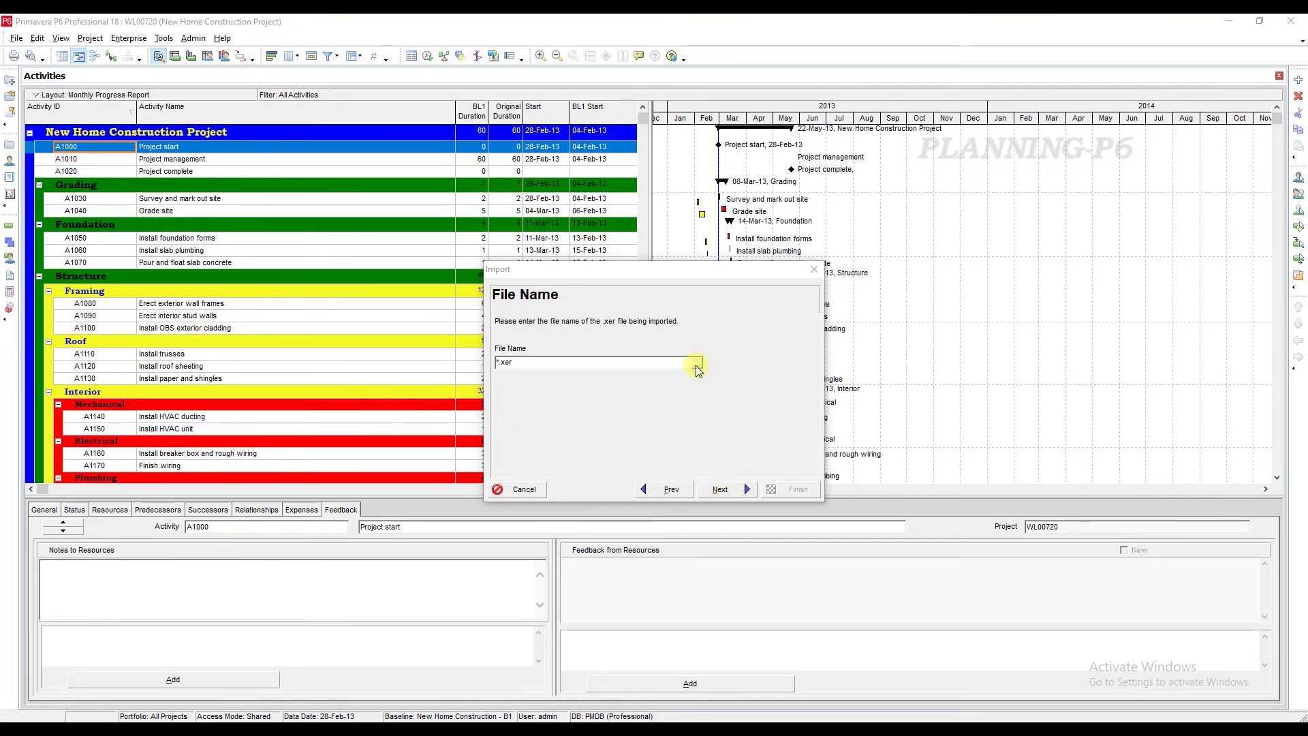
left_click(512, 336)
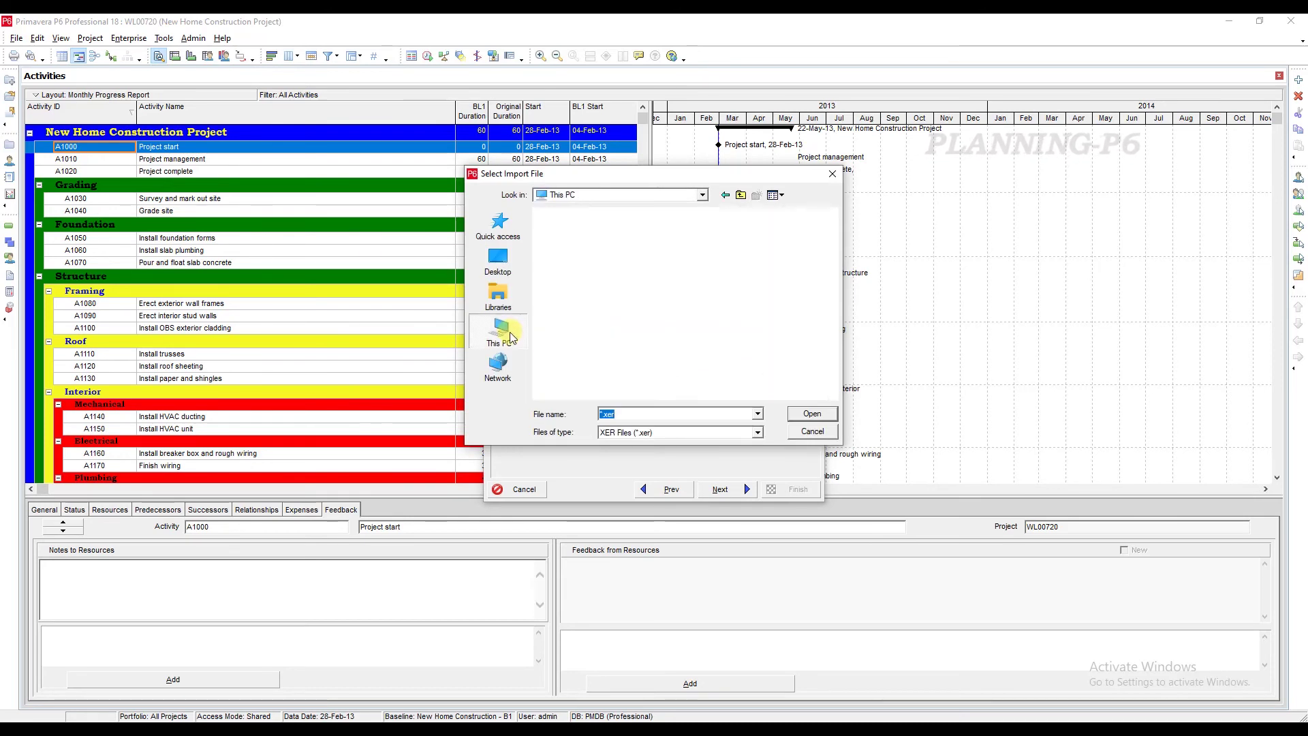
scroll(593, 338, "down", 3)
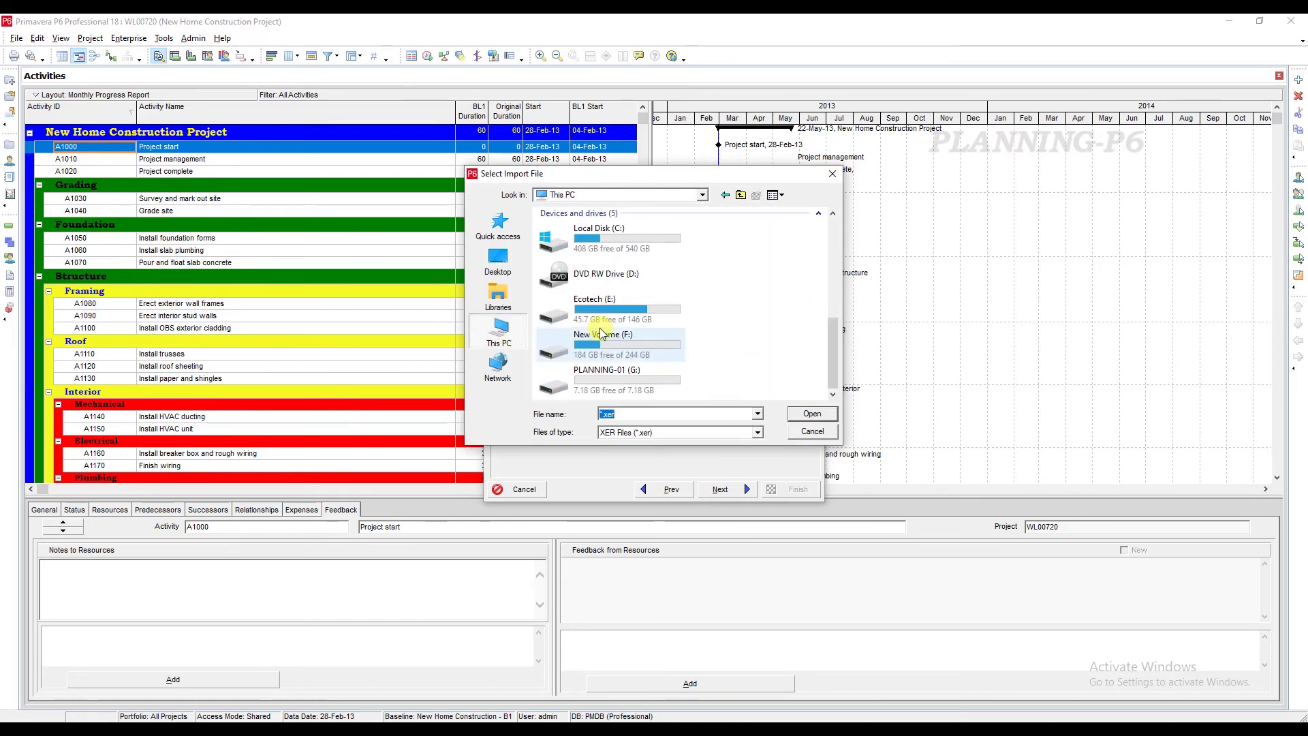
double_click(595, 389)
double_click(584, 229)
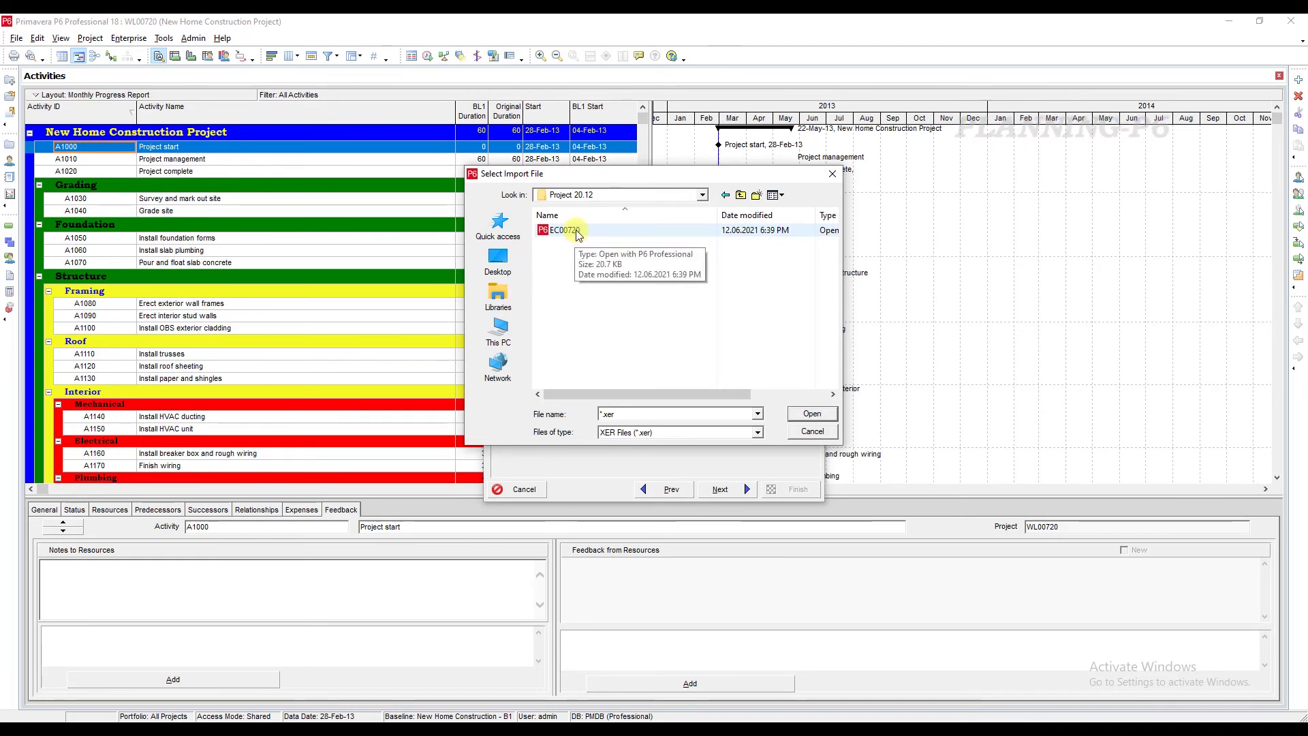
double_click(577, 232)
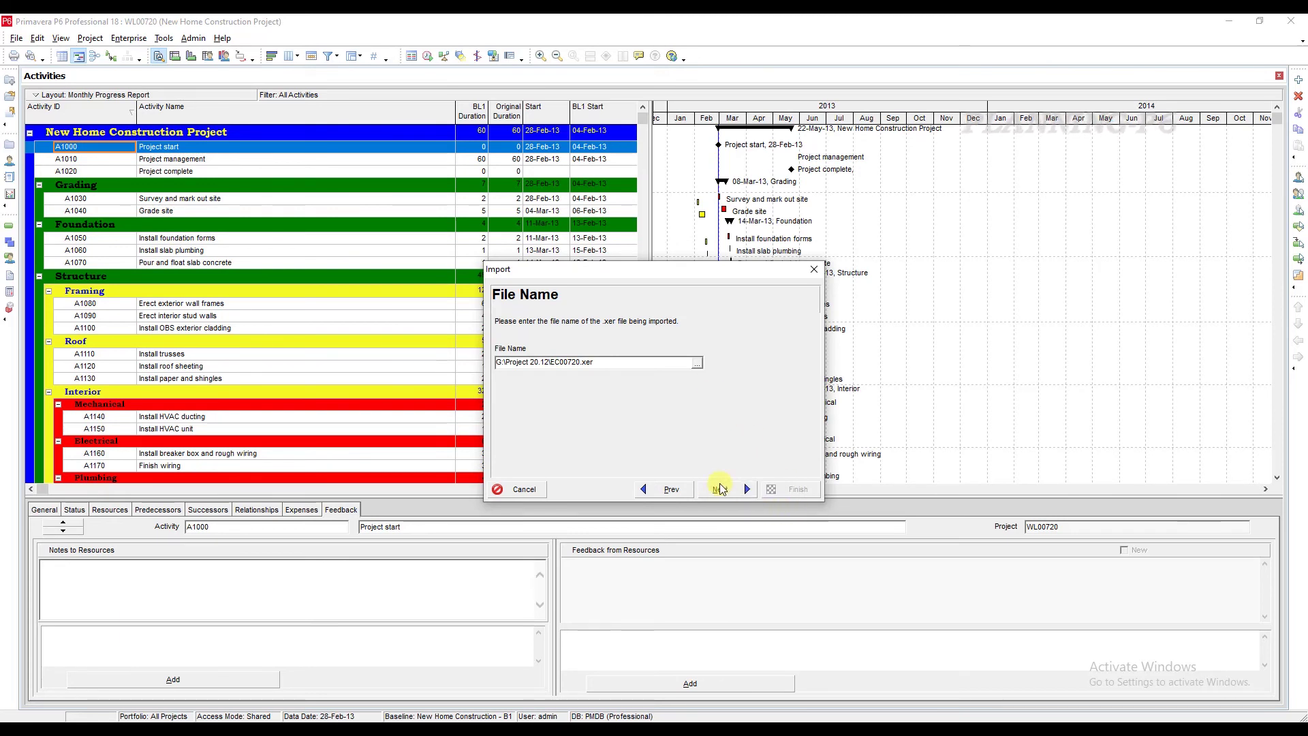
left_click(721, 489)
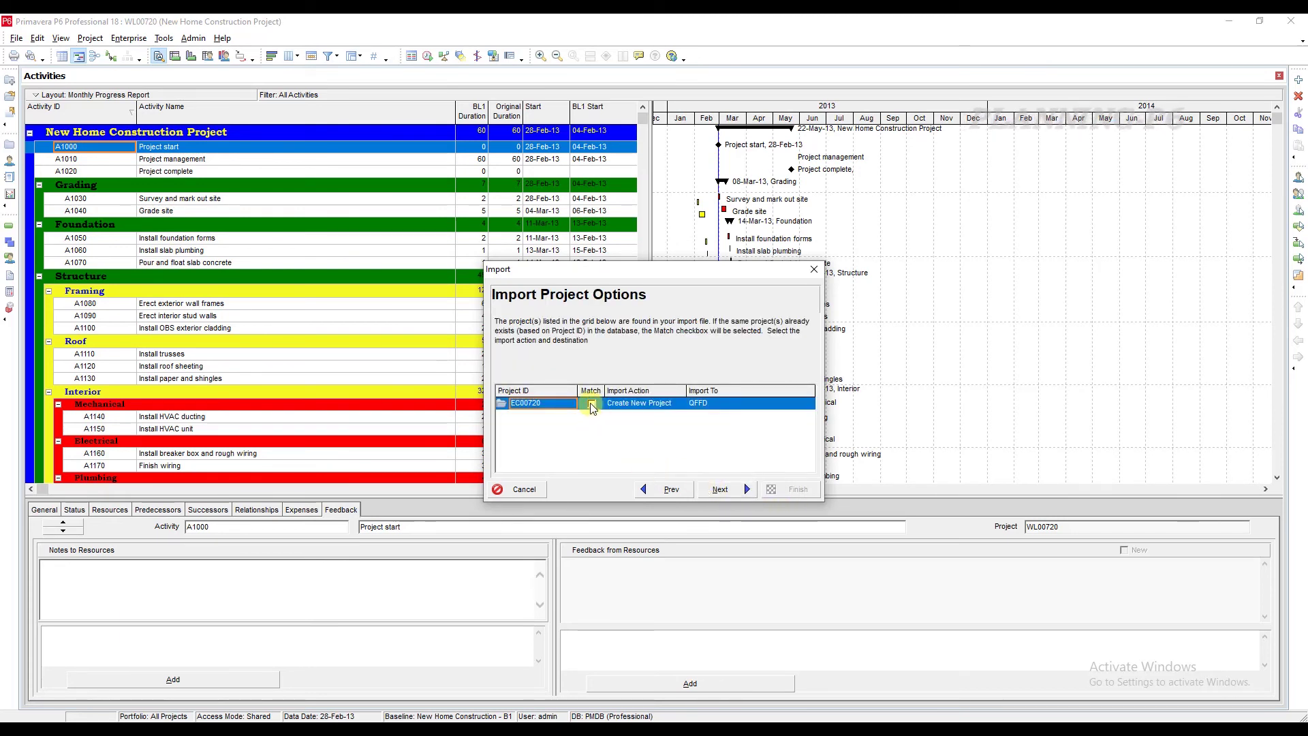
Import EC00720 as a new project using the Planning update configuration.
left_click(734, 489)
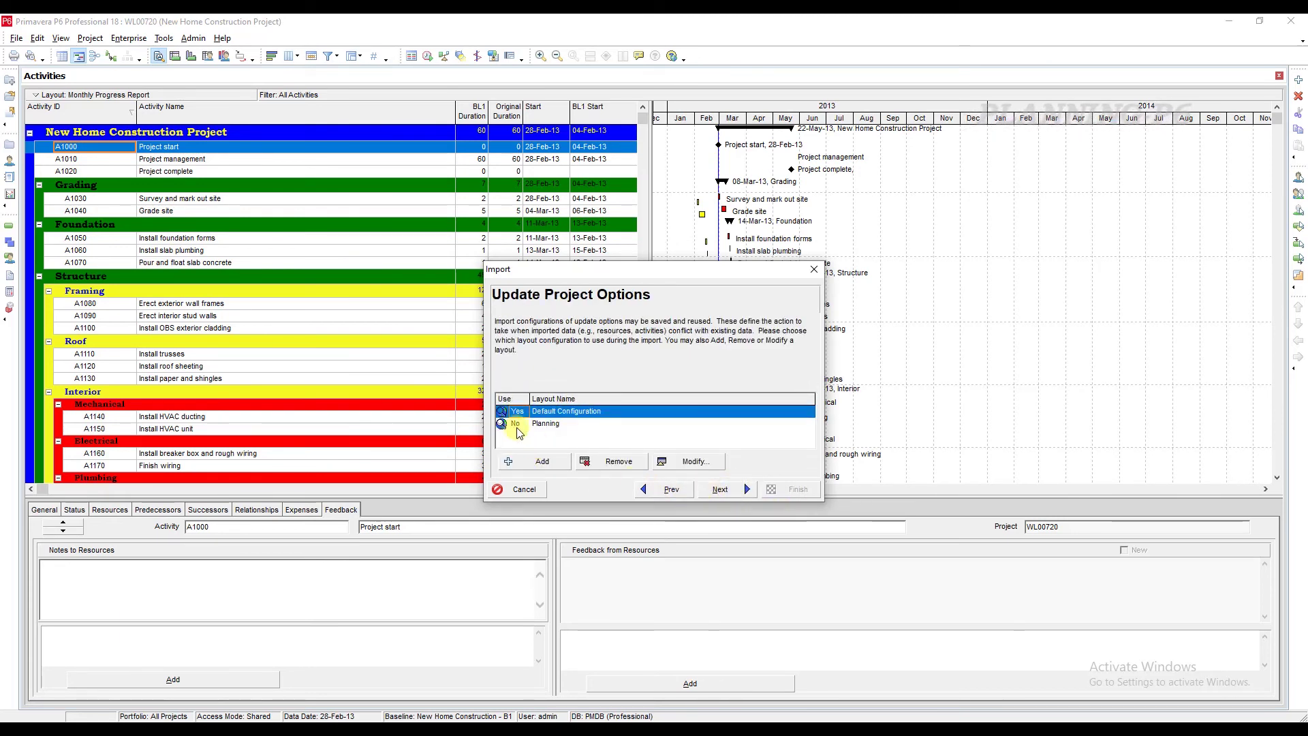
left_click(515, 424)
left_click(730, 493)
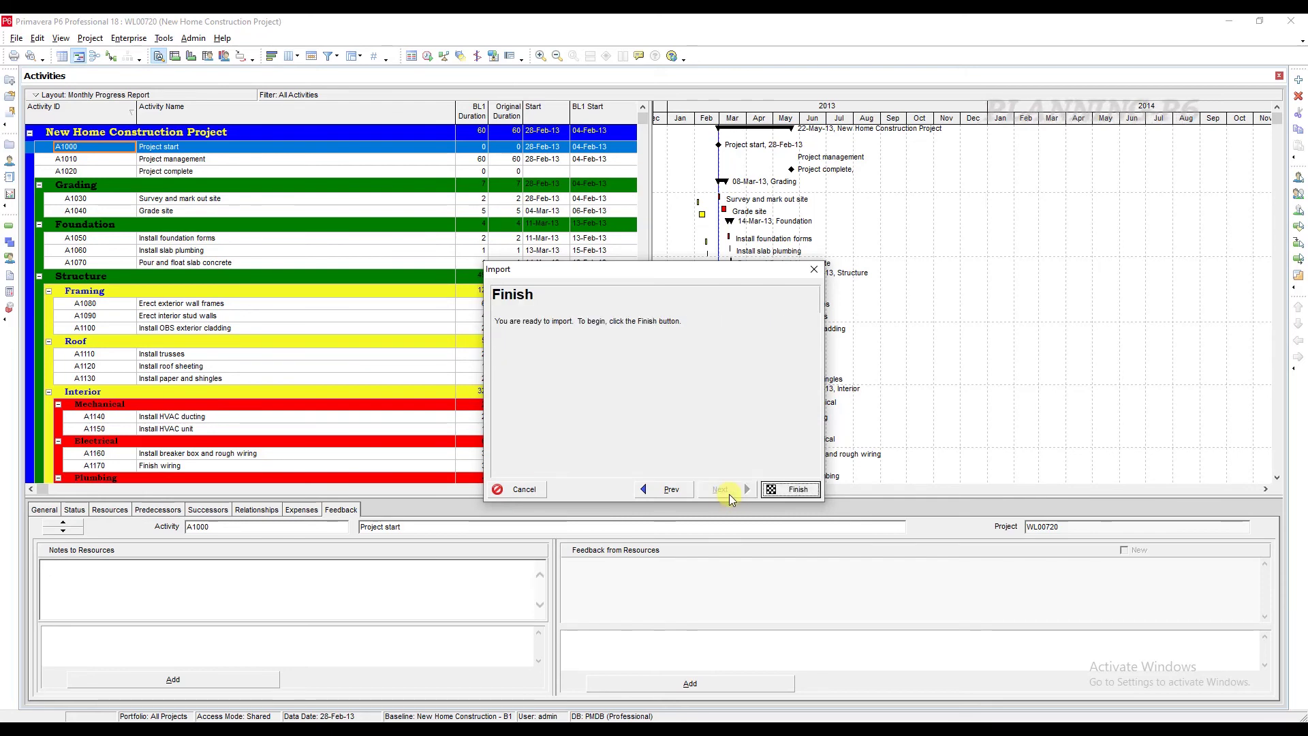
left_click(785, 492)
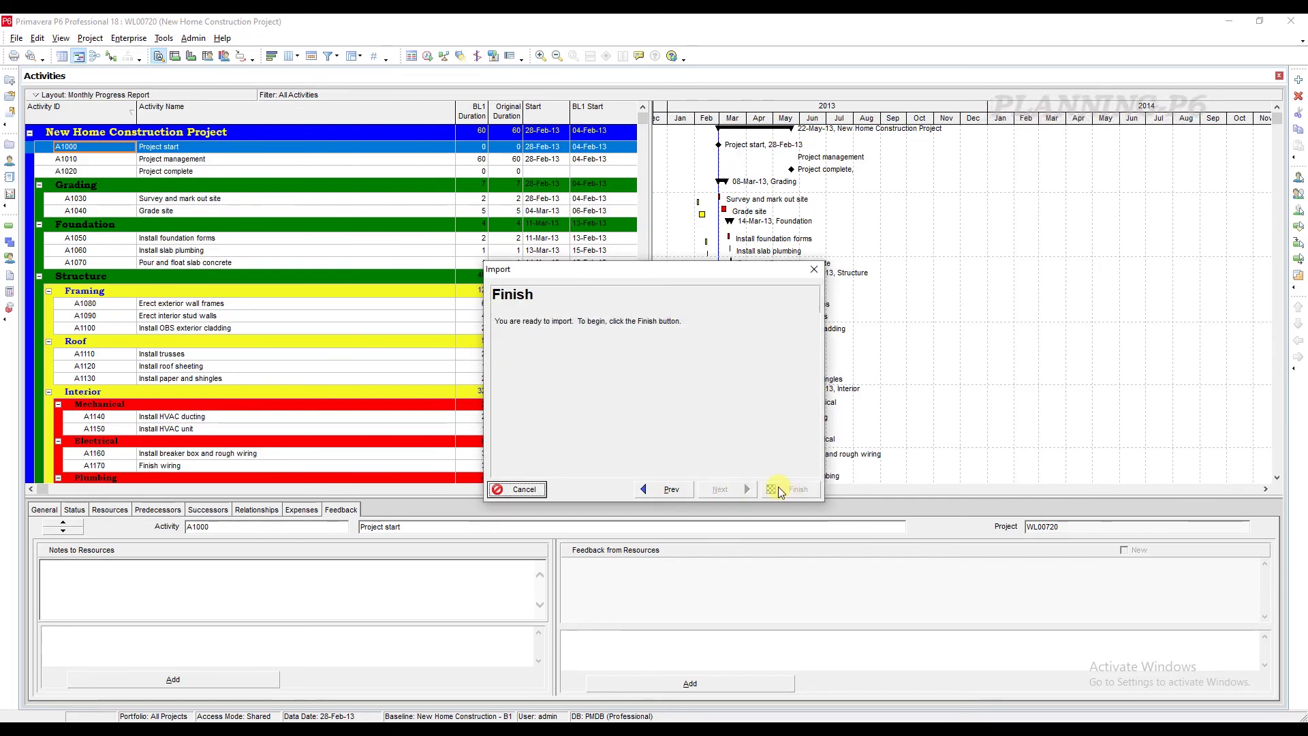